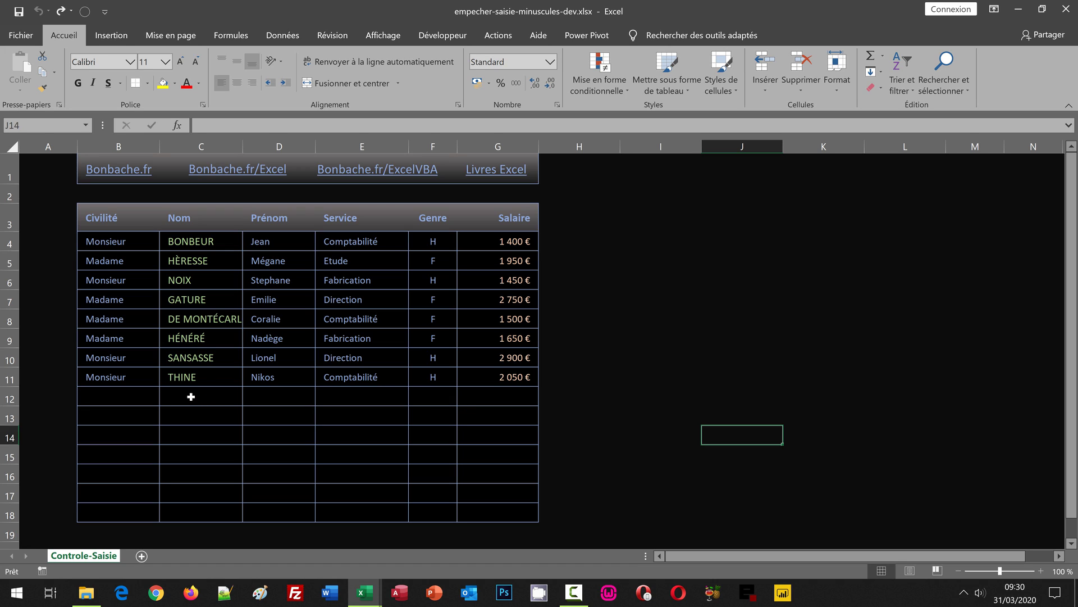
- Enter Monsieur in B12, try to enter a mixed-case surname in C12, and cancel the surname entry
left_click(137, 397)
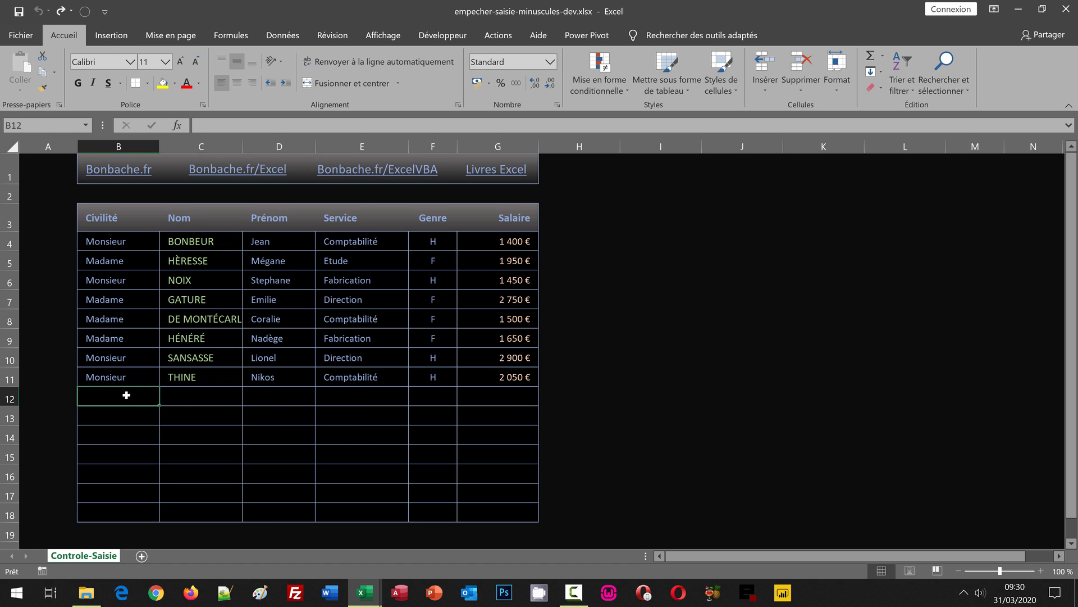
type("Monsieur")
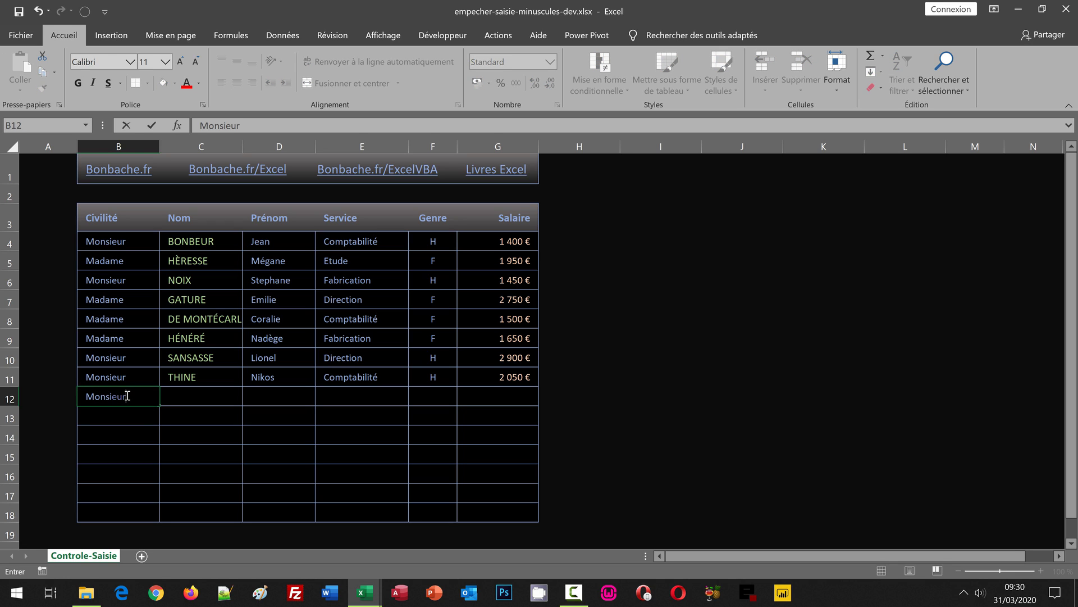
key("Tab")
type("Do")
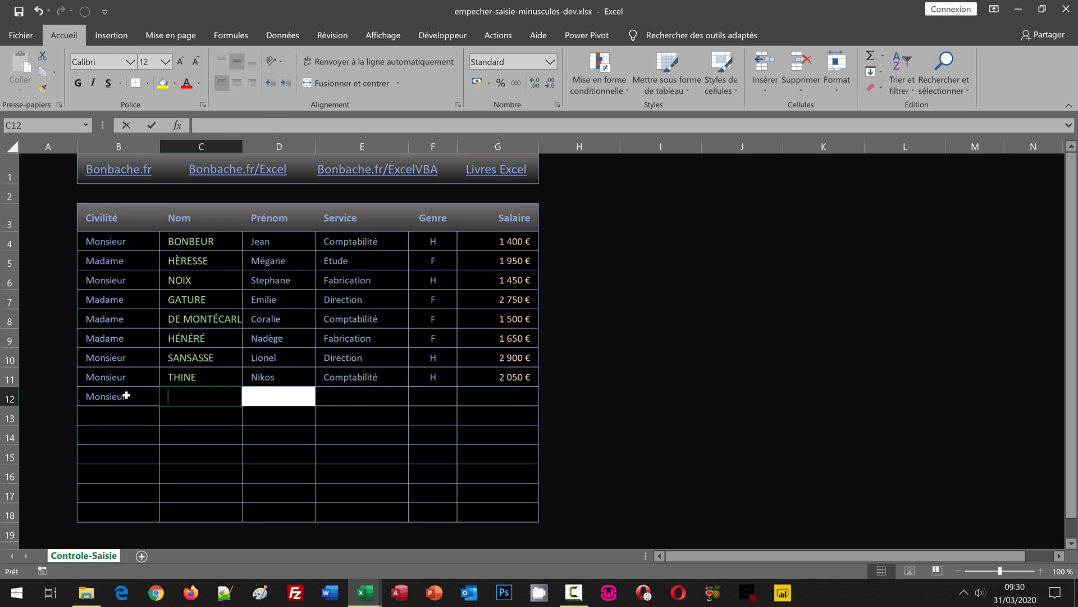
type("eu")
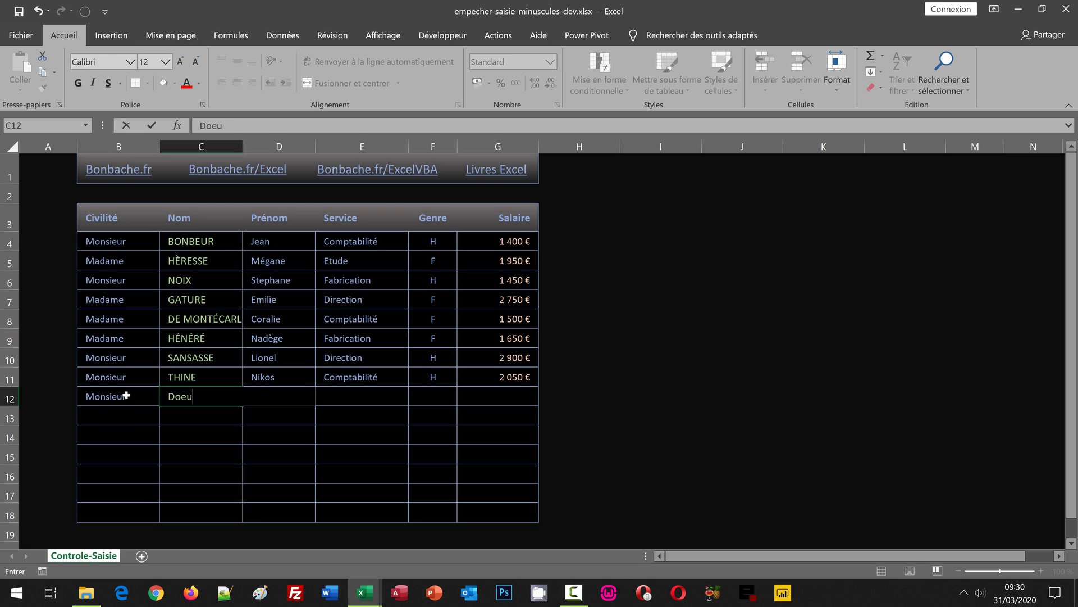
type("f")
key("Return")
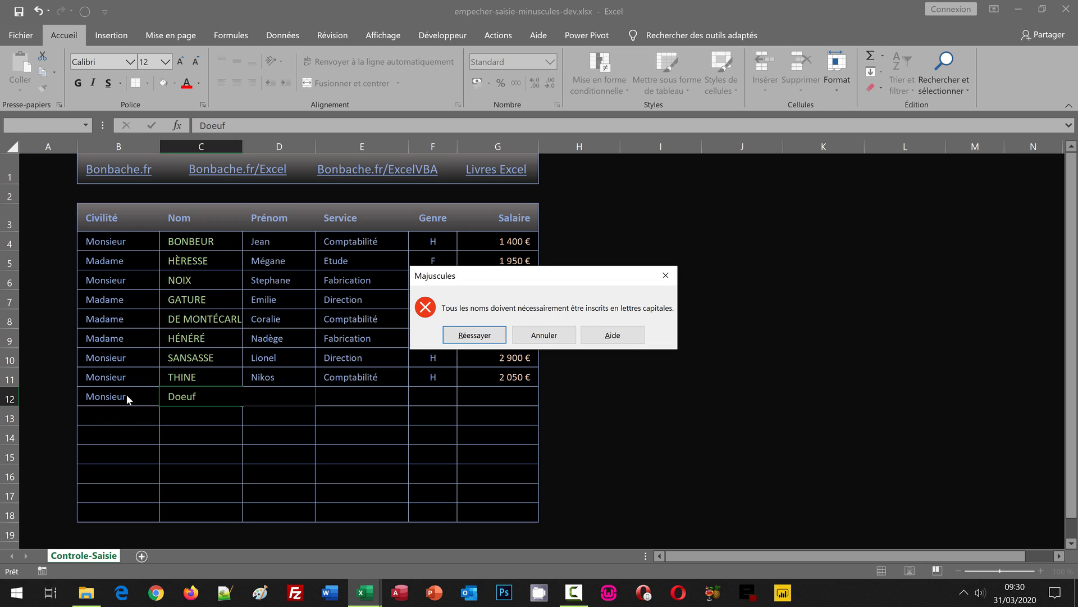
key("Escape")
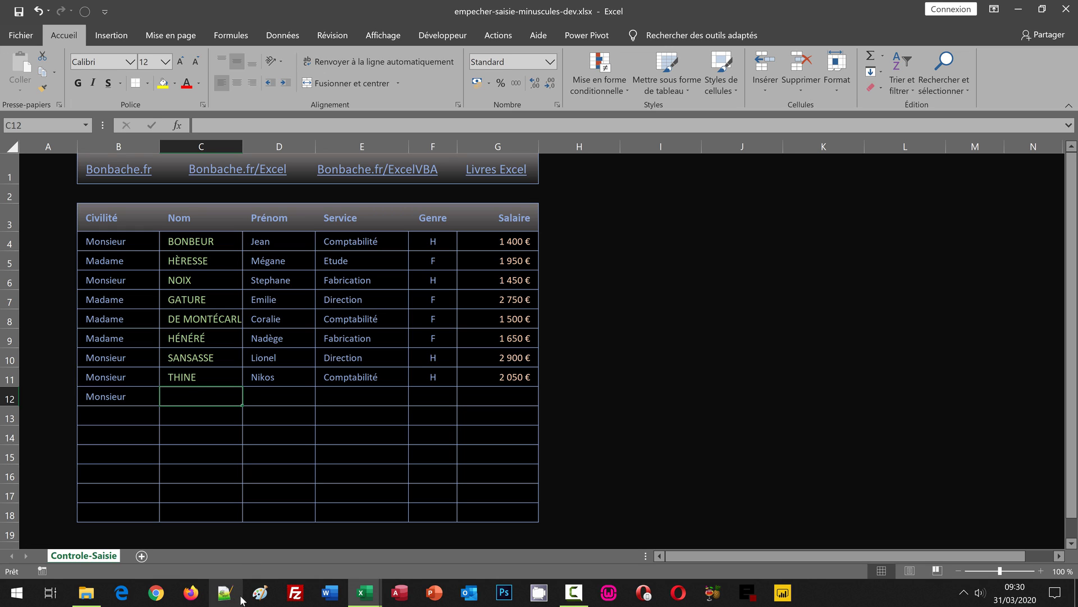
- Switch to the empecher-saisie-minuscules.xlsx workbook and examine the letter case of the surnames in C4:C11
mouse_move(362, 592)
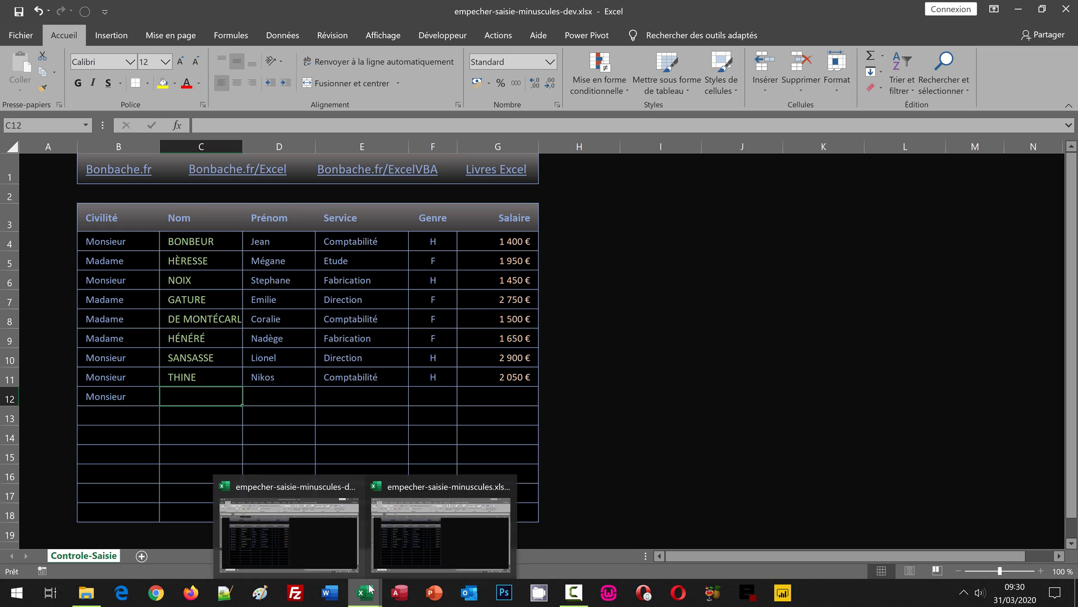
left_click(430, 555)
left_click(626, 264)
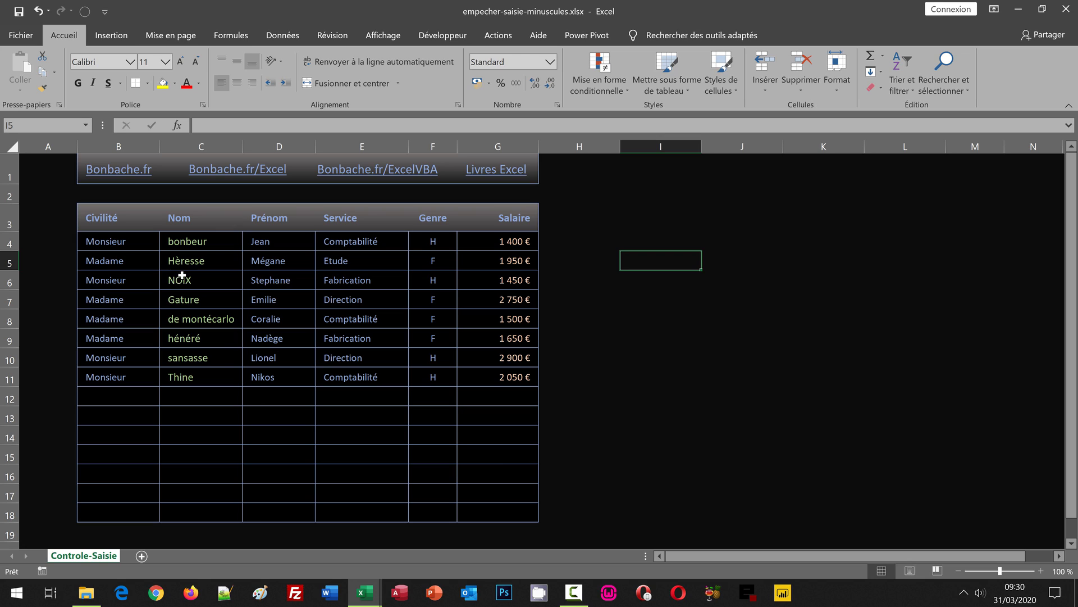
left_click_drag(182, 250, 197, 377)
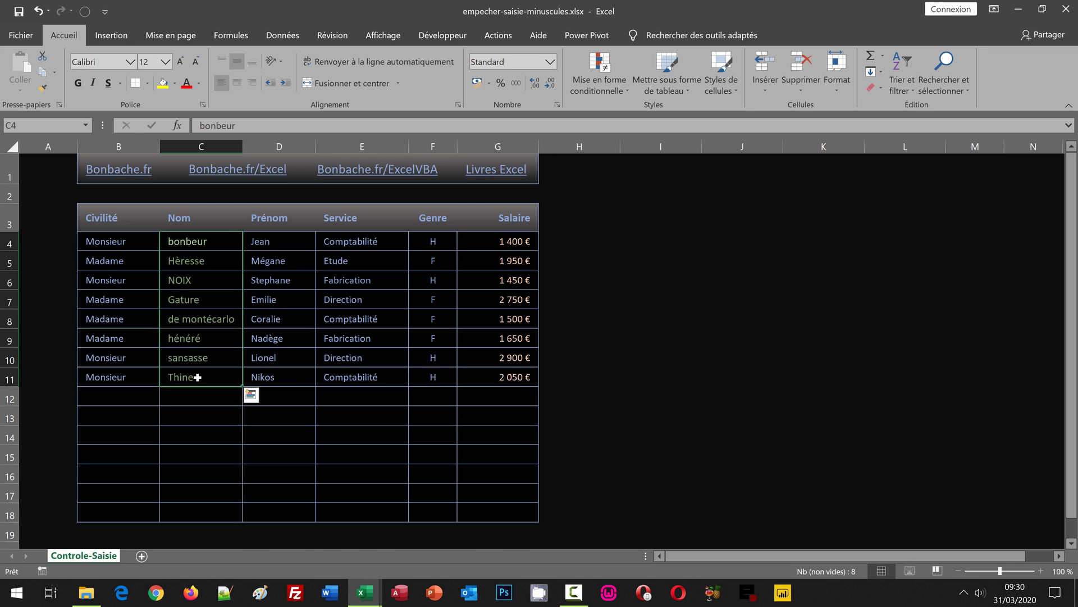
left_click(623, 352)
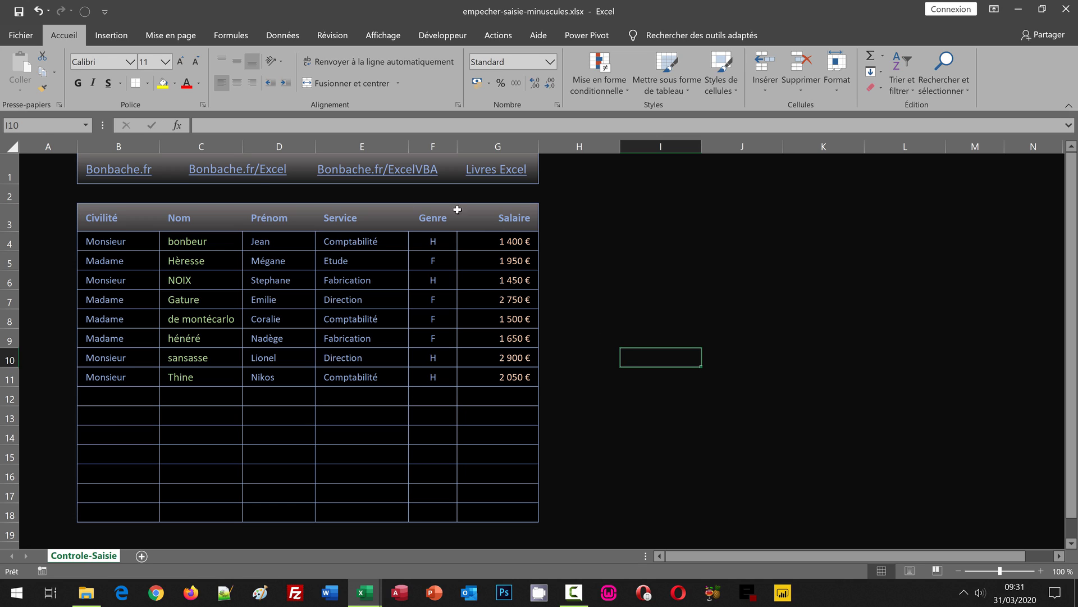
- Select C4:C1000 and set its data validation criterion to Personnalisé
left_click(30, 124)
type("c4:c1000")
key("Return")
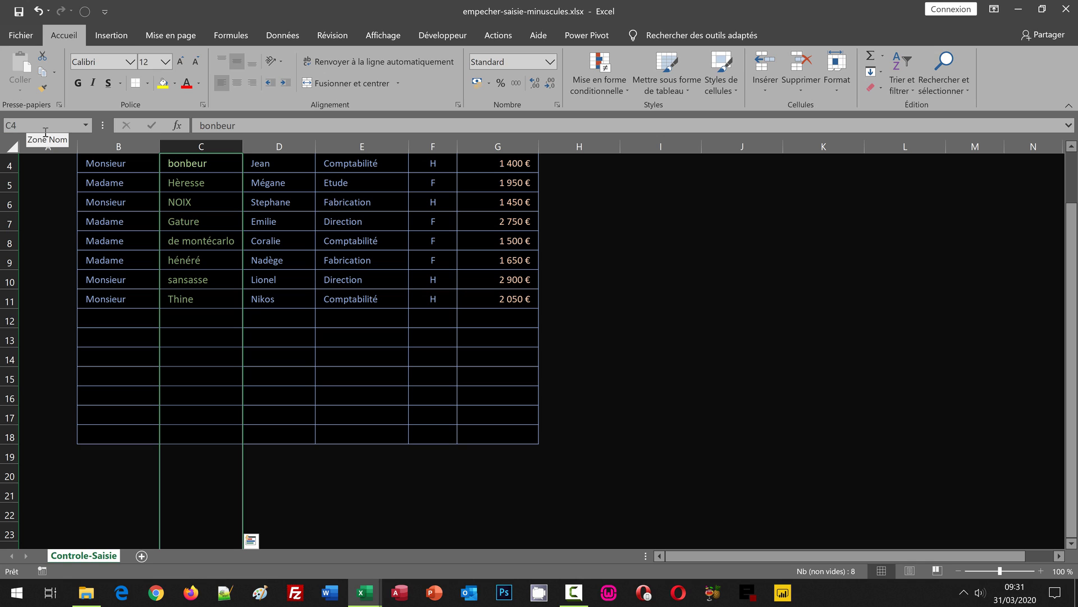
left_click(283, 36)
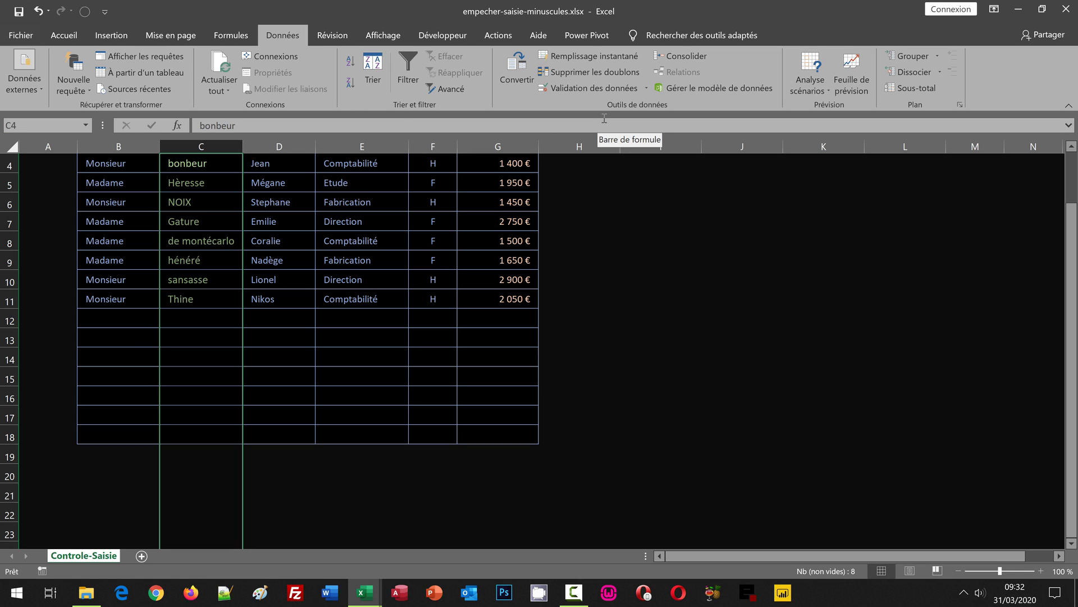
left_click(582, 87)
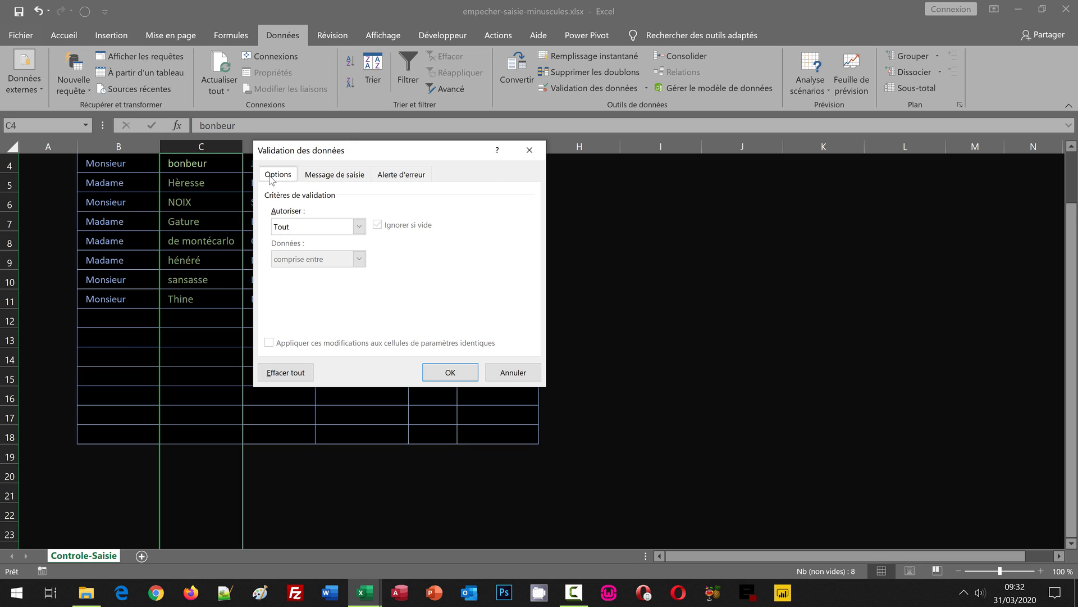
left_click(326, 228)
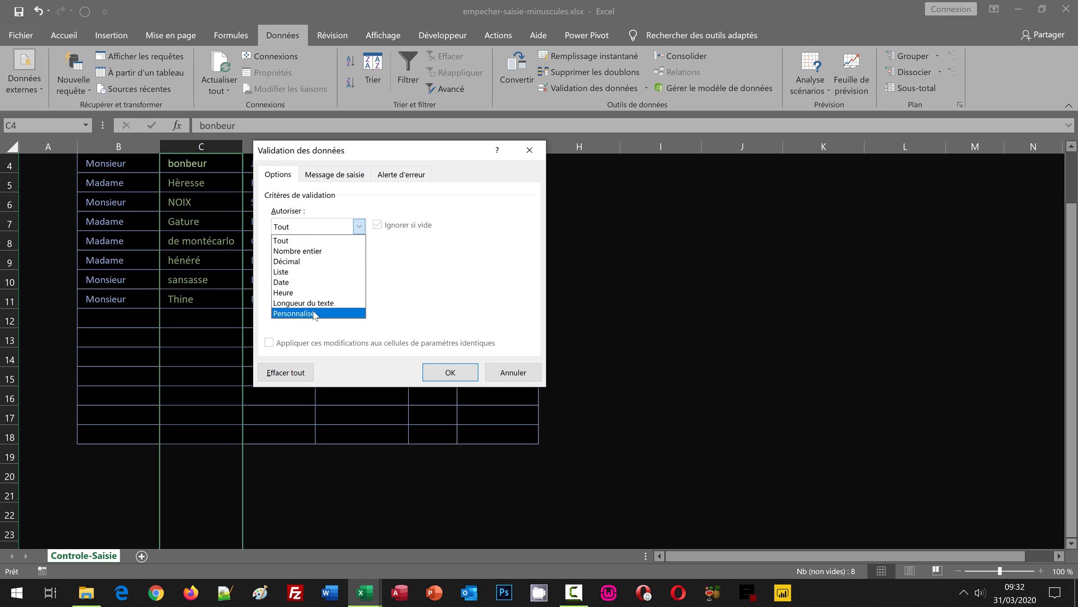
left_click(314, 313)
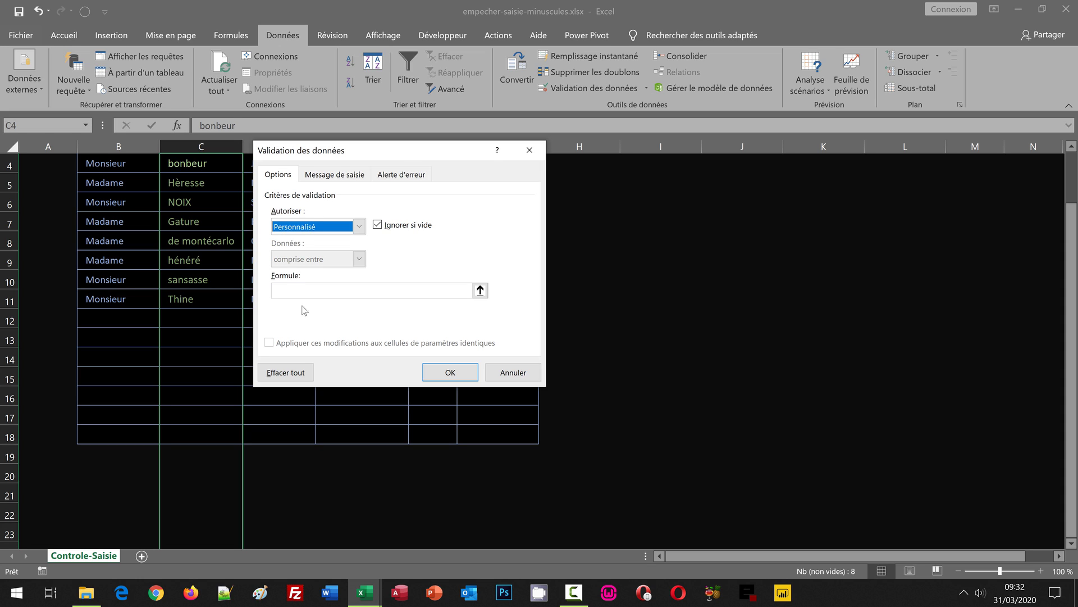
- Enter the validation formula =Exact(C4;Majuscule(C4))=Vrai for the Nom column
left_click(292, 290)
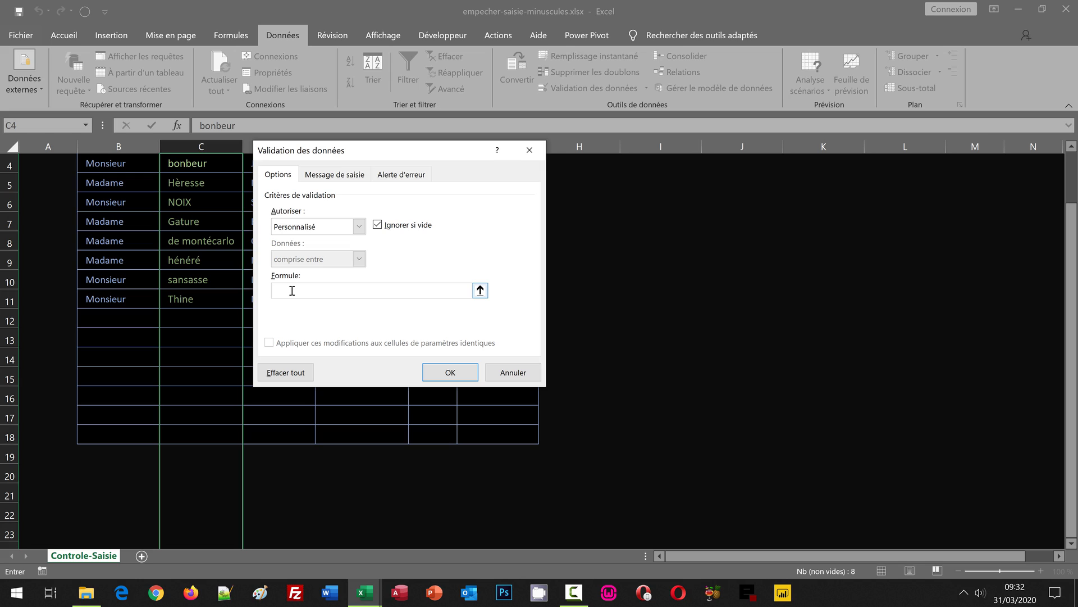
type("=Exact(")
left_click(1071, 146)
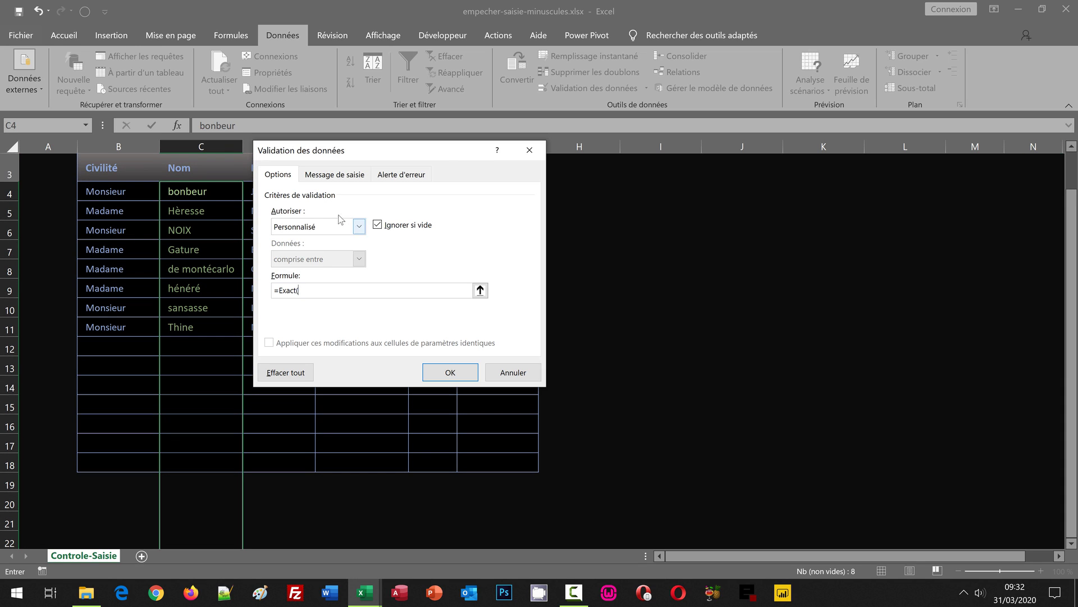
left_click(194, 191)
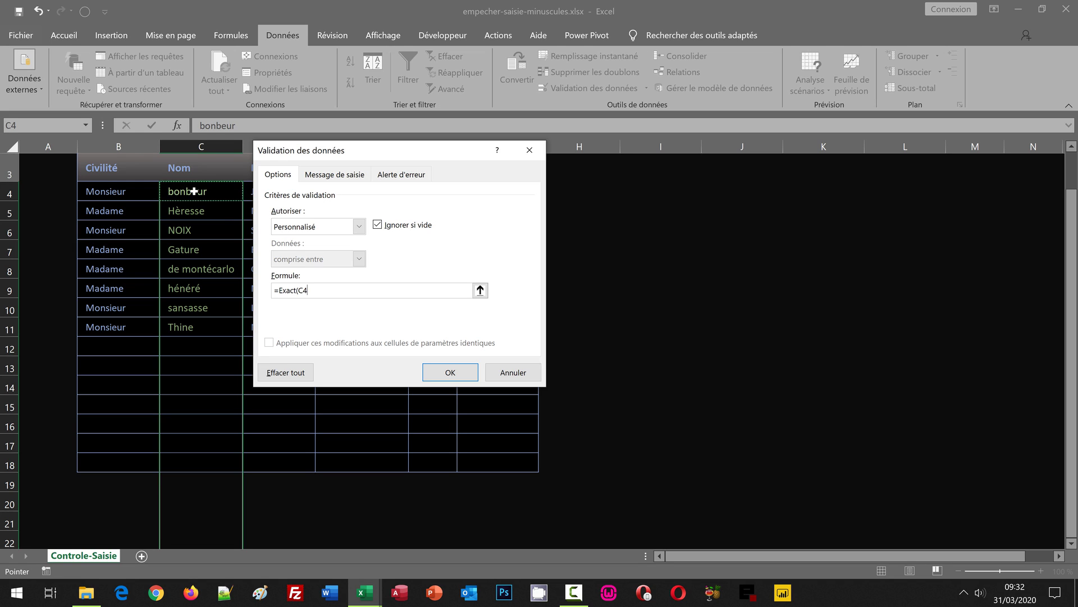
type(";Majuscule(")
left_click(204, 192)
type(")")
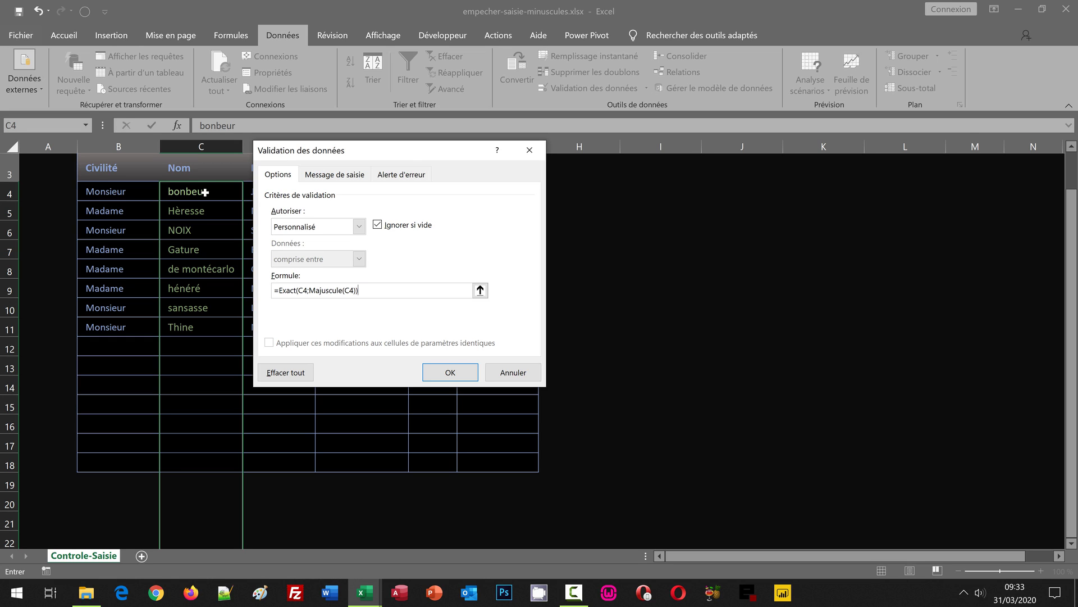
type("=Vrai")
- Title the error alert Majuscules, set its message to "Tous les noms doivent être saisis en lettres capitales", and apply the validation
left_click(402, 176)
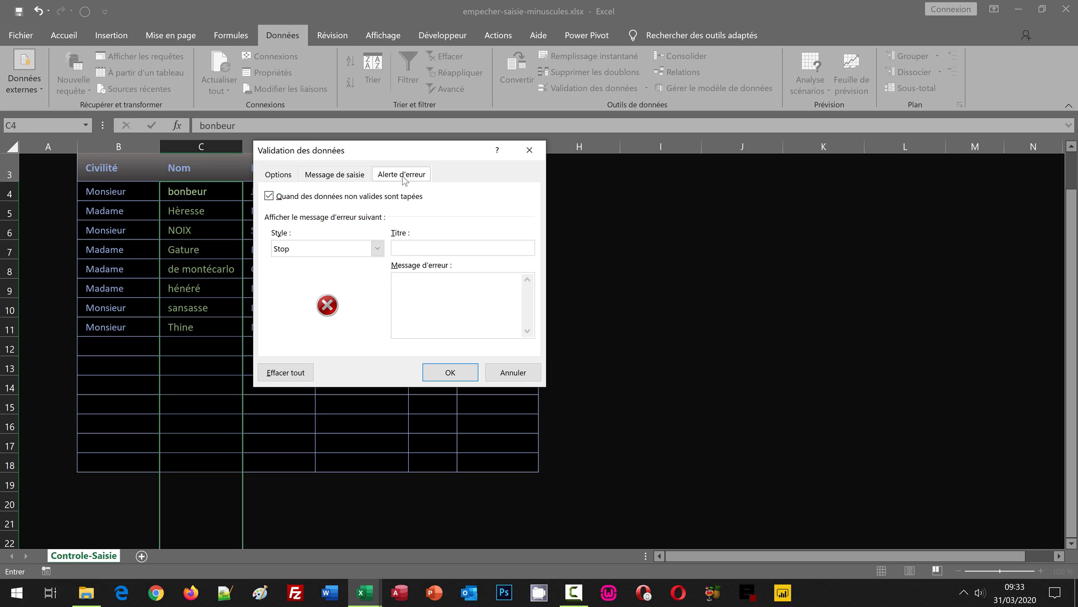
left_click(417, 245)
type("Majuscules")
left_click(422, 286)
type("Tous les noms doivent ")
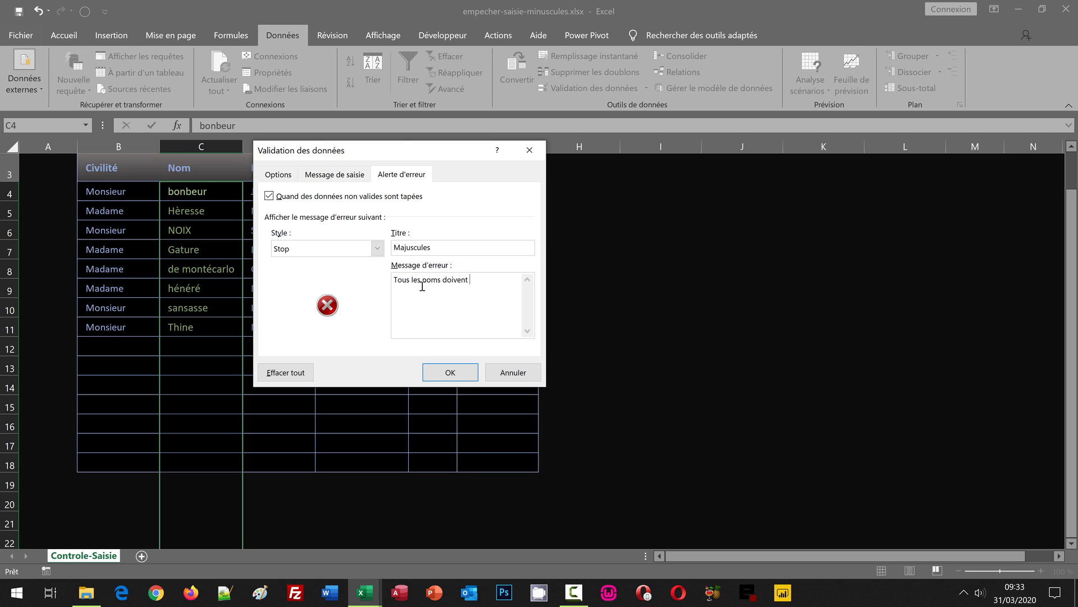
type("être saisis en lettres capitales")
left_click(462, 375)
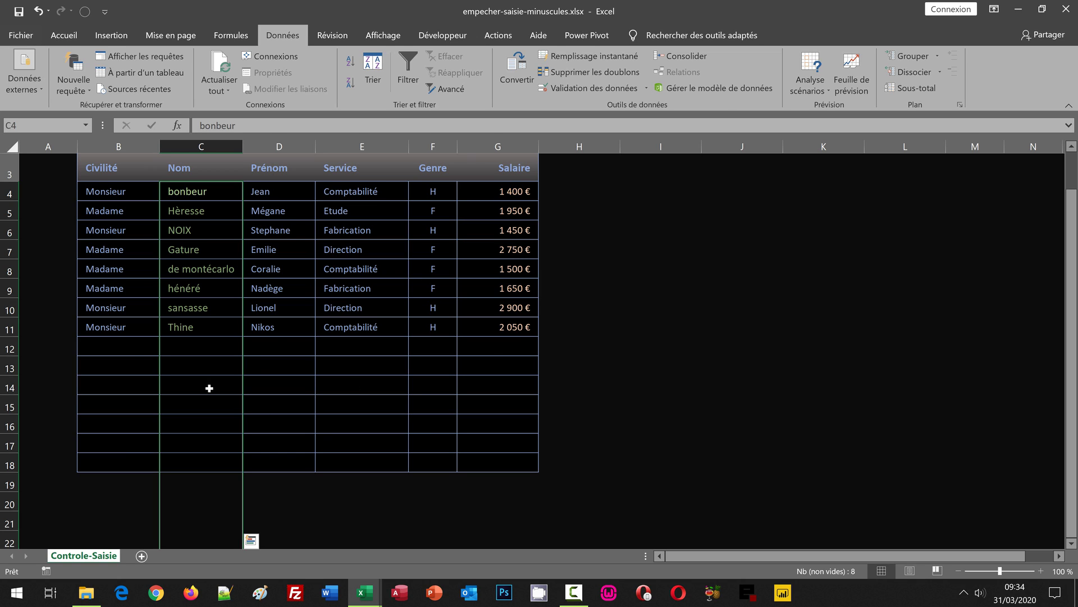
- Enter Monsieur in B12 and test the rule with a mixed-case surname in C12, choosing to retry the entry
left_click(115, 343)
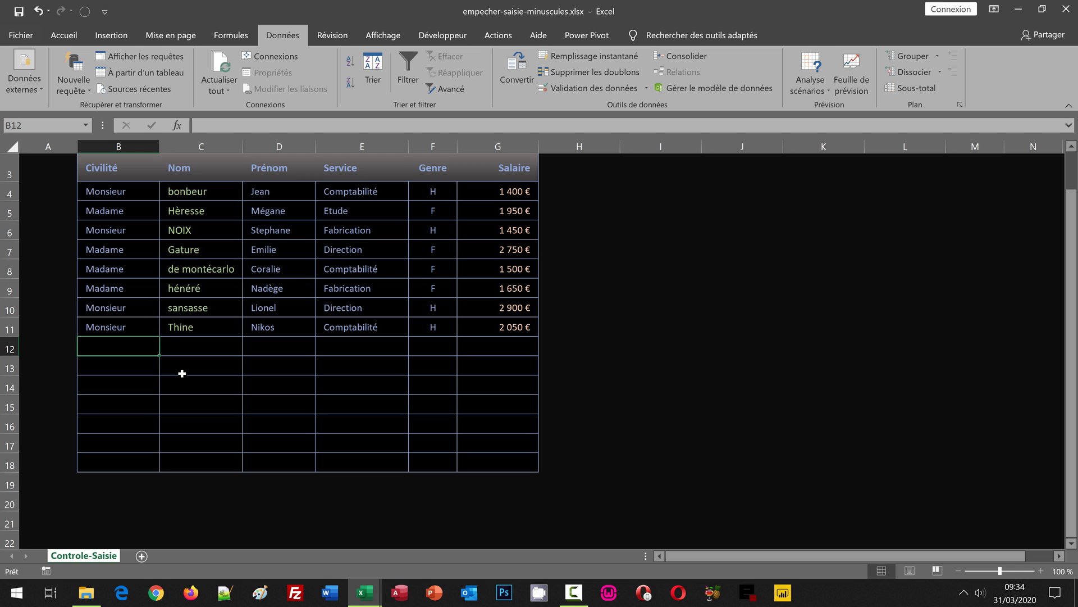
type("Monsieur")
key("Tab")
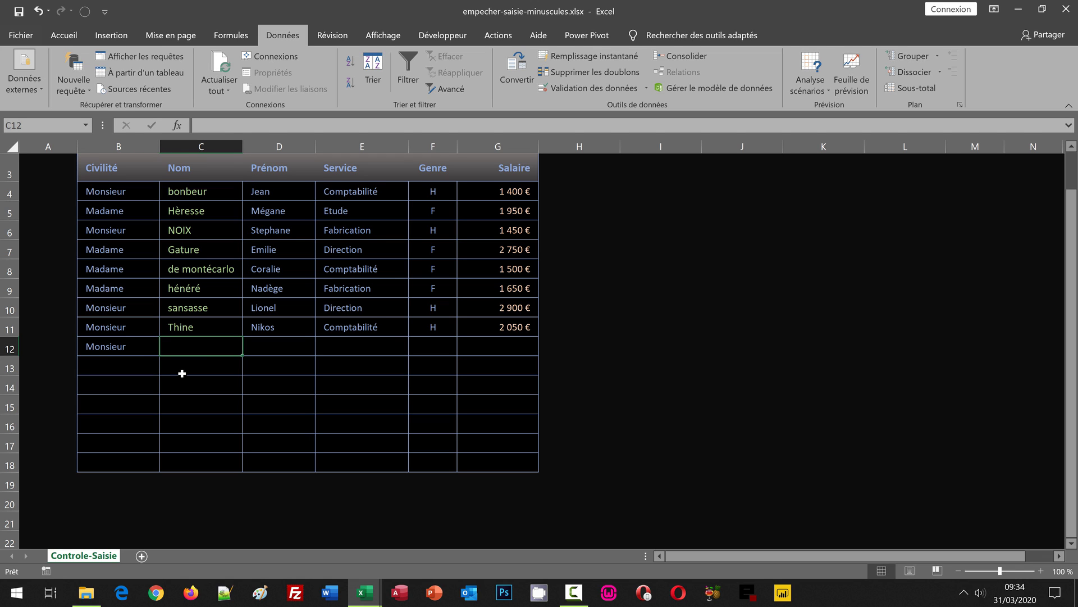
type("Doeuf")
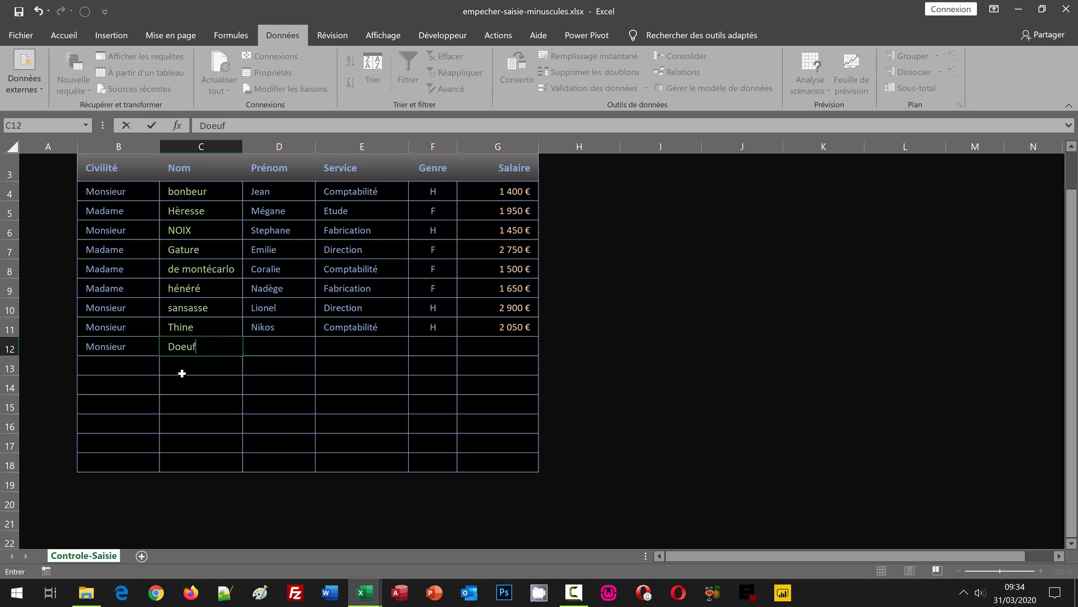
key("Return")
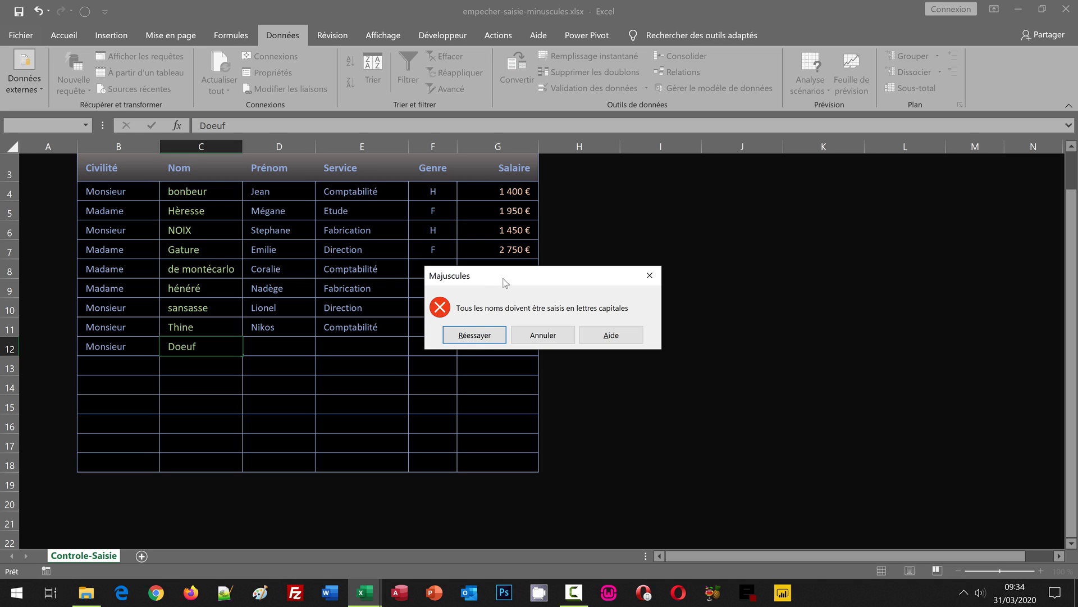
left_click_drag(504, 282, 282, 269)
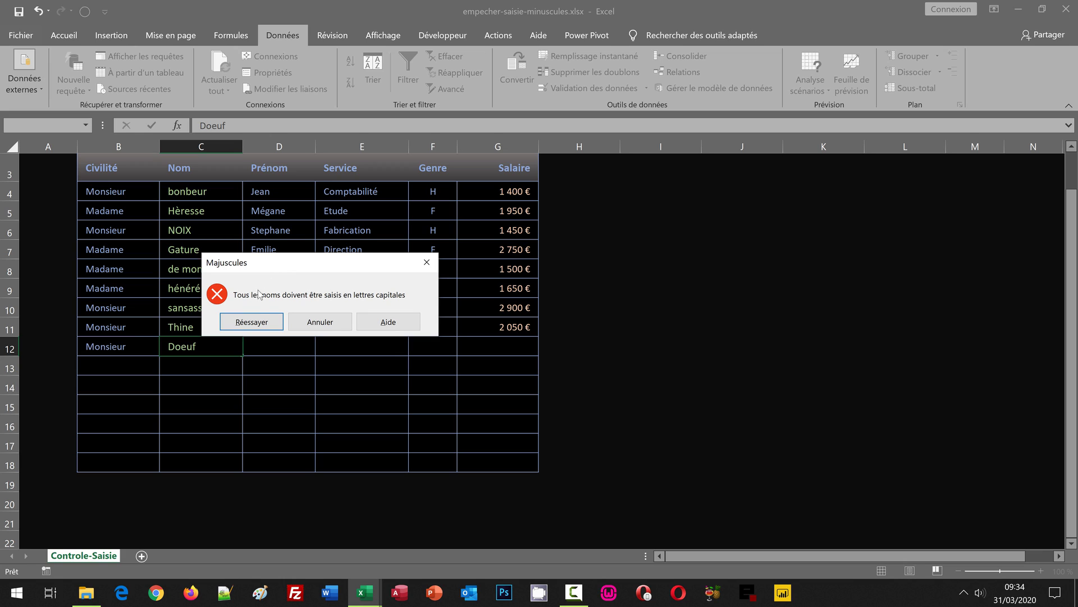
left_click(257, 318)
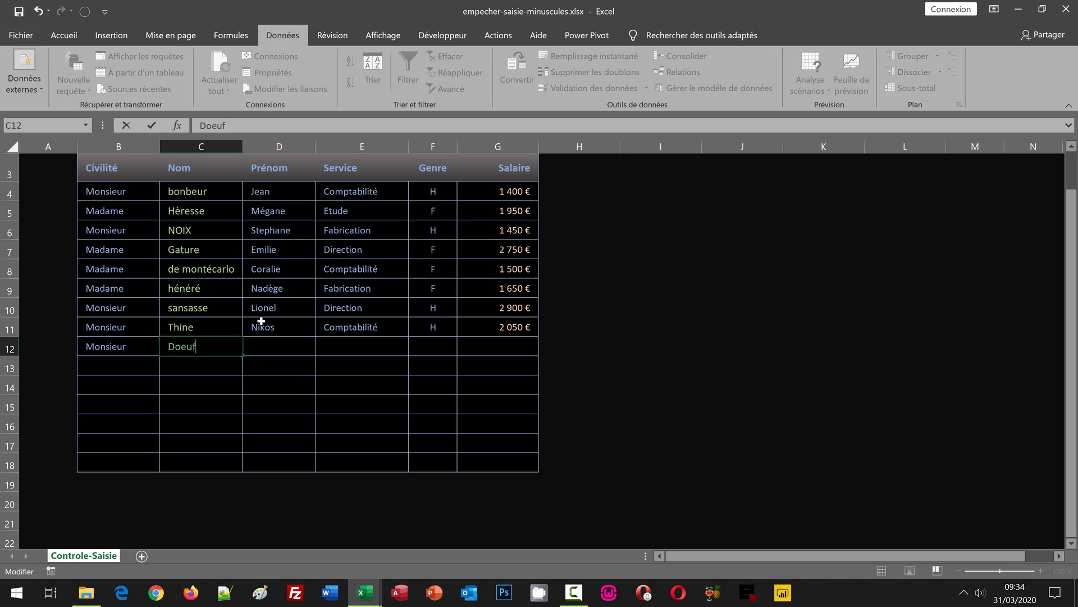
- Replace the mixed-case surname in C12 with the same surname in all capital letters
key("BackSpace")
key("BackSpace")
key("BackSpace")
key("BackSpace")
key("BackSpace")
type("DOEUF")
key("Tab")
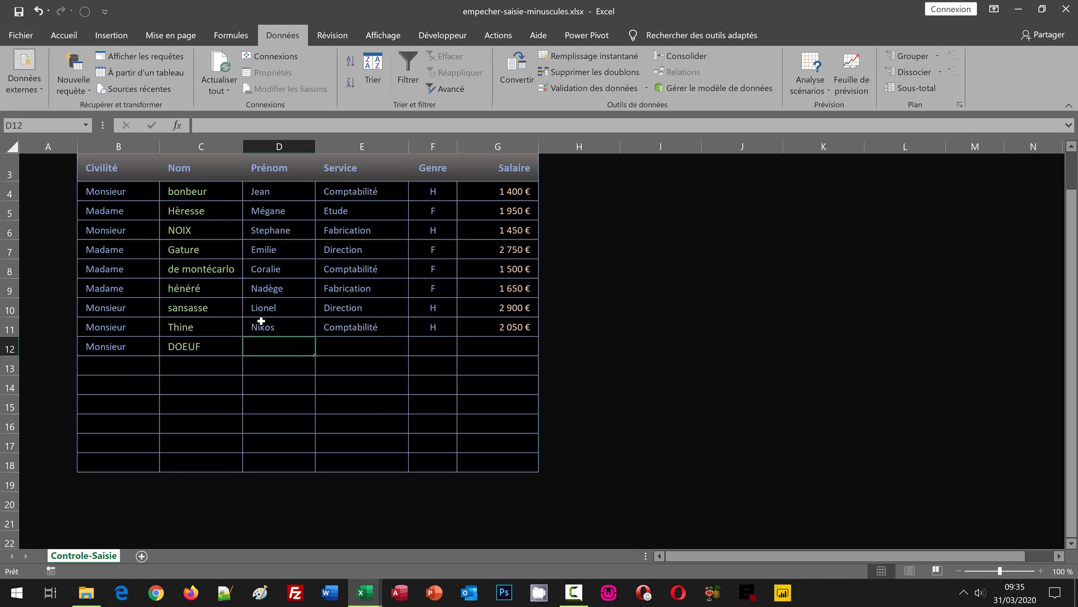
- Select the range D4:D1000 in the Prénom column and set its data validation to allow Personnalisé criteria
left_click(27, 125)
type("d4")
type(":d1000")
key("Return")
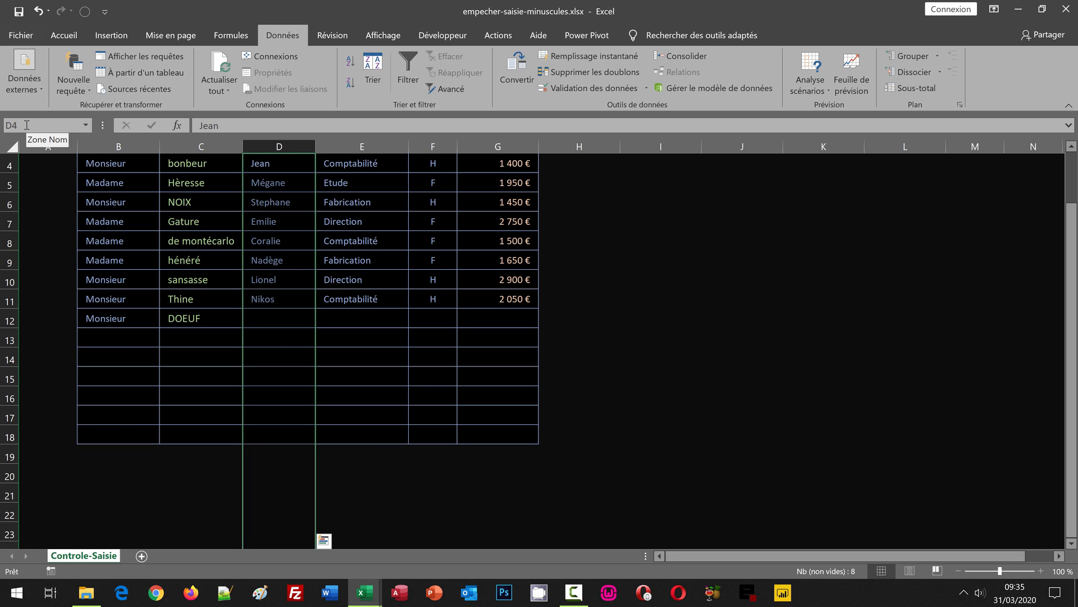
scroll(1047, 175, "up", 1)
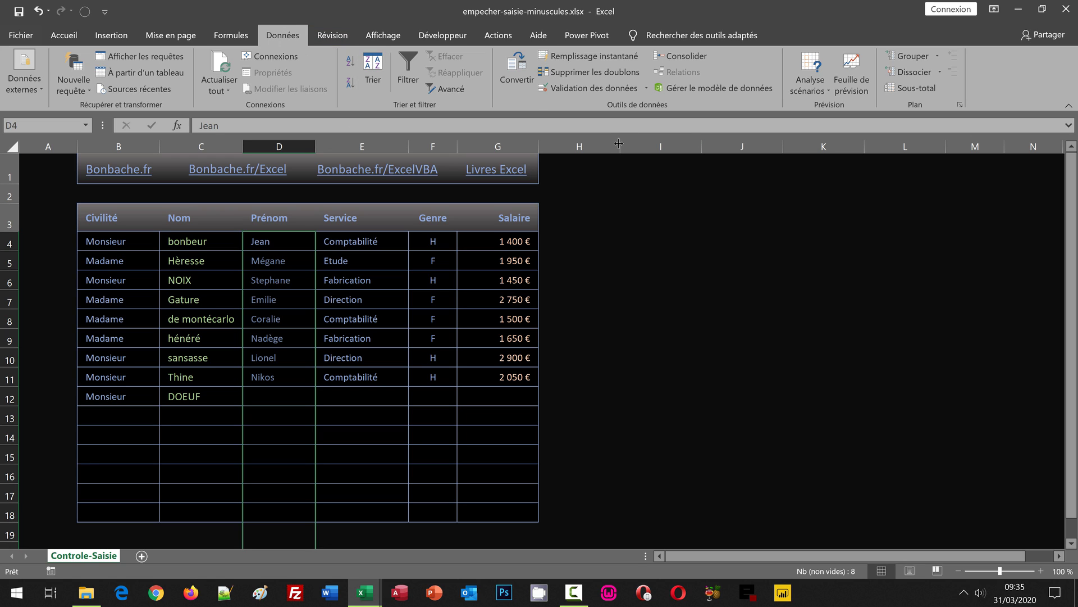
left_click(574, 85)
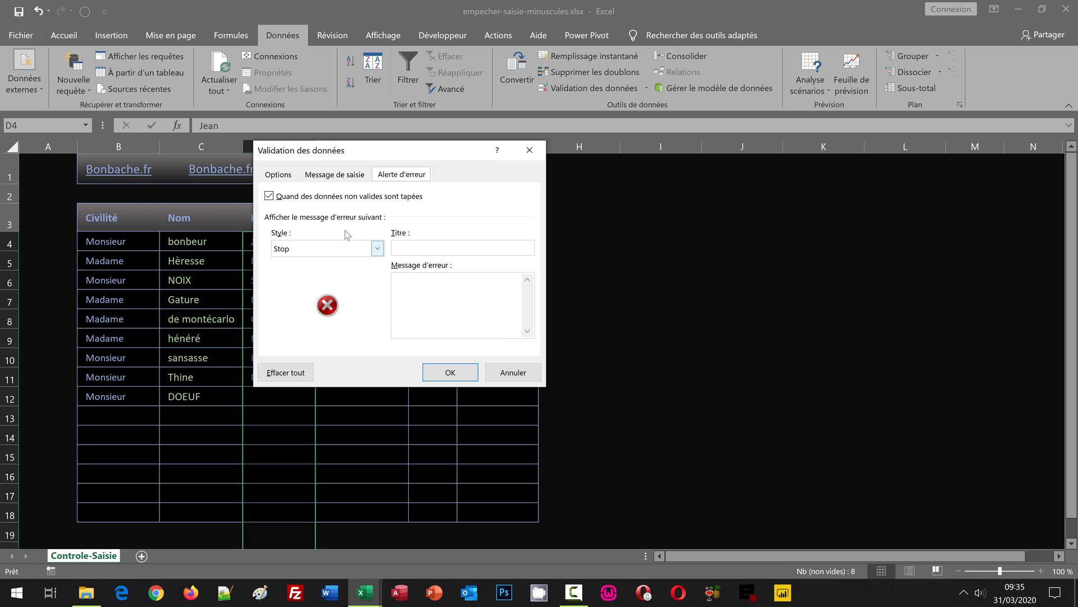
left_click(279, 175)
left_click(302, 225)
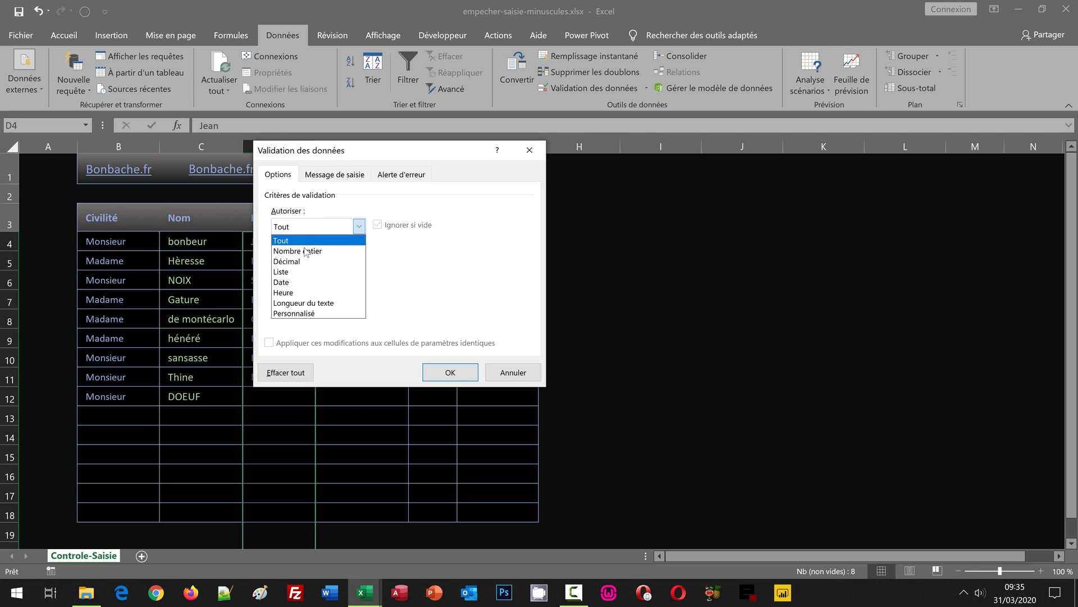
left_click(304, 313)
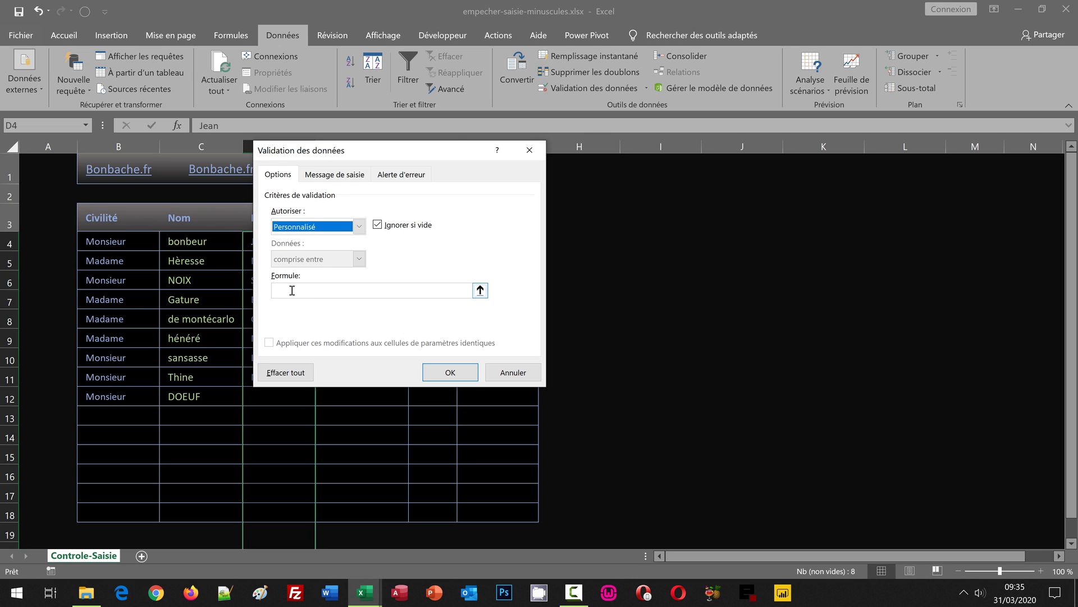
- Enter the validation formula =Exact(D4; NomPropre(D4))=Vrai for the Prénom column and apply it with the default error alert
left_click(291, 290)
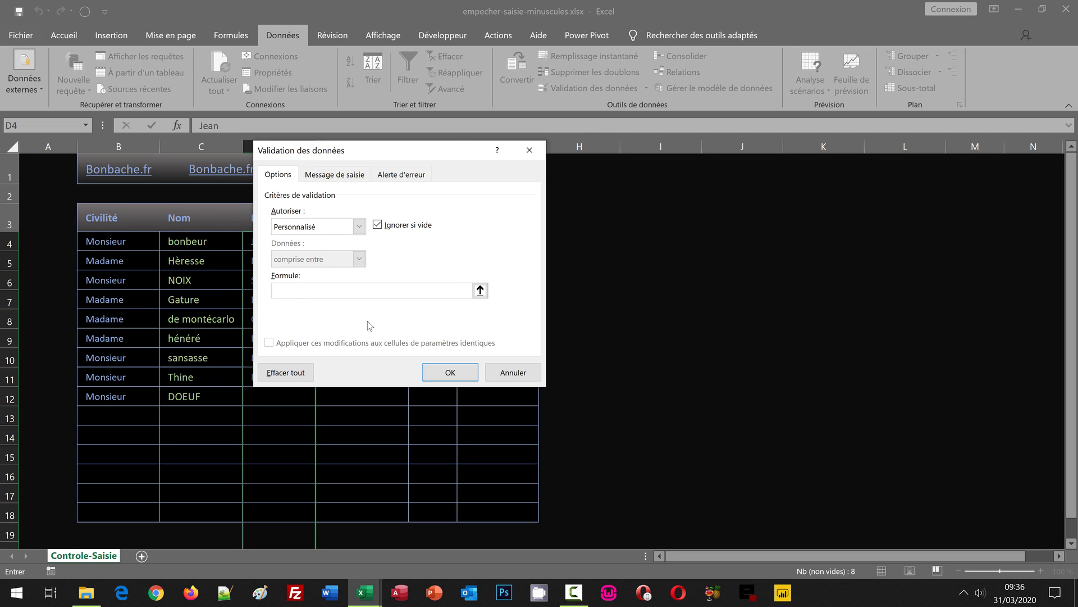
type("=Exact(")
left_click_drag(364, 154, 478, 156)
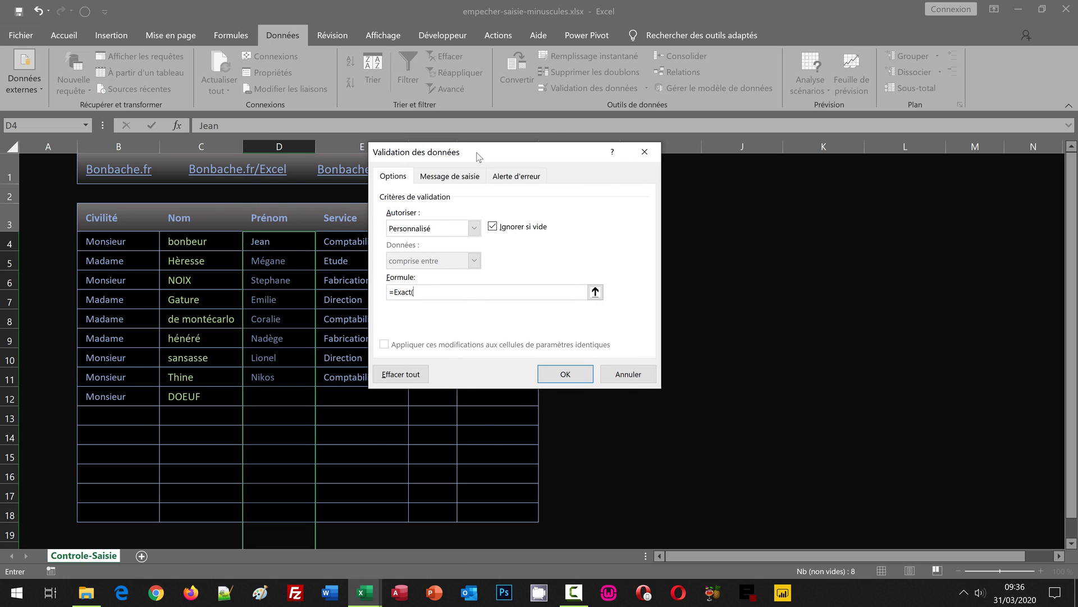
left_click(270, 243)
type("; NomPropre(")
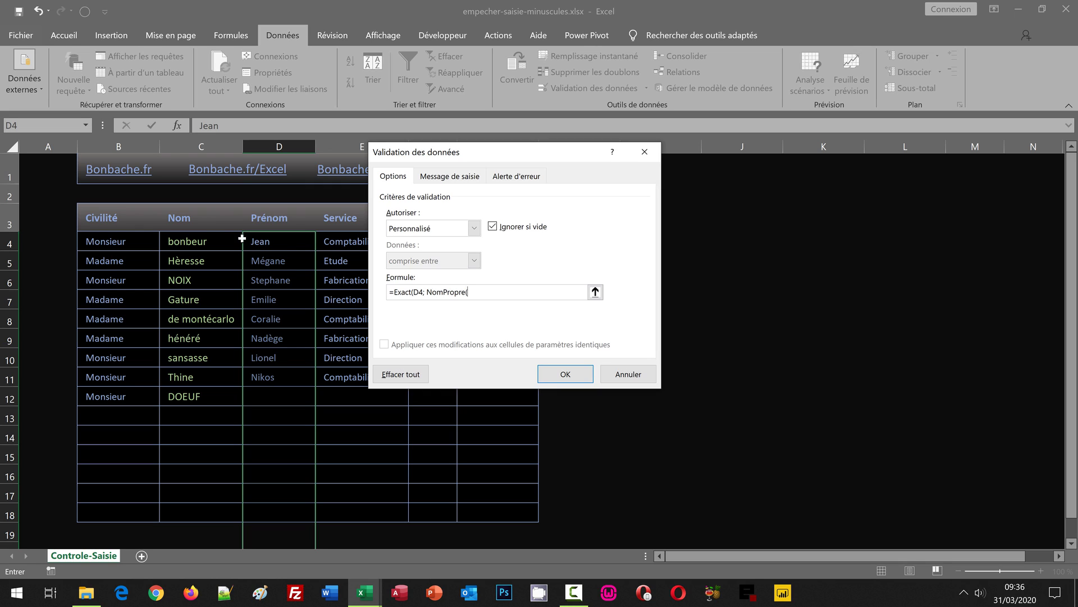
left_click(284, 245)
type("))=Vrai")
left_click(510, 177)
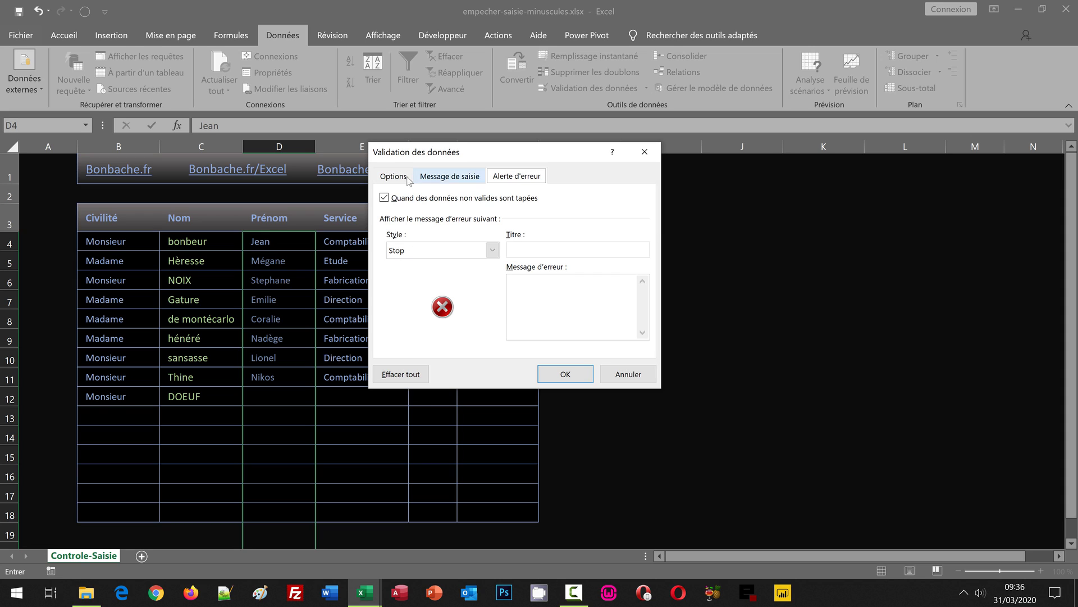
left_click(385, 178)
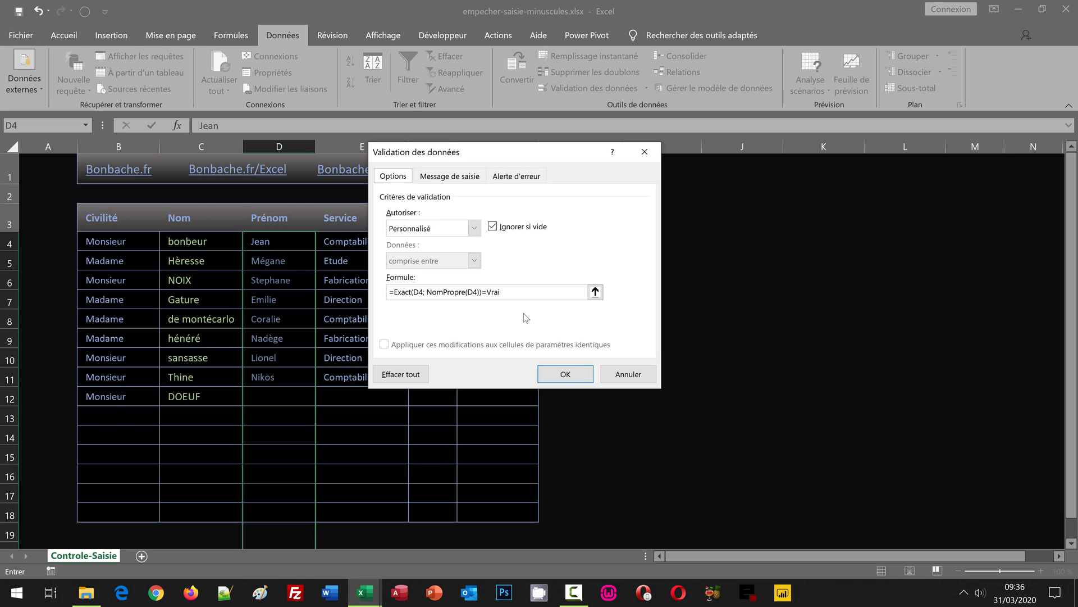
left_click(565, 375)
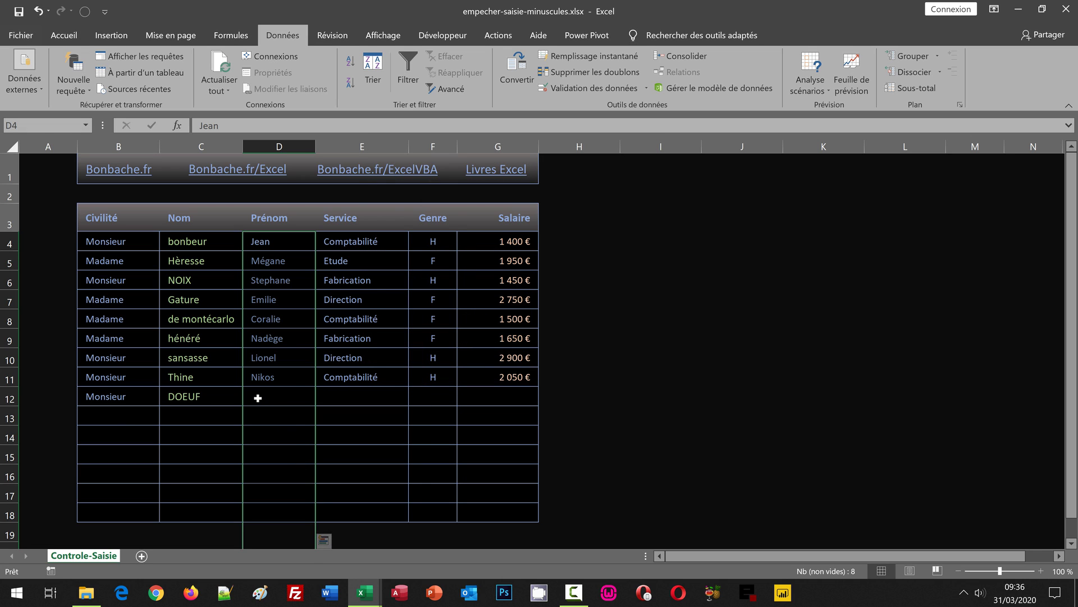
- Test the Prénom rule in D12 with an all-lowercase first name and an all-capitals one, cancelling each entry
left_click(258, 397)
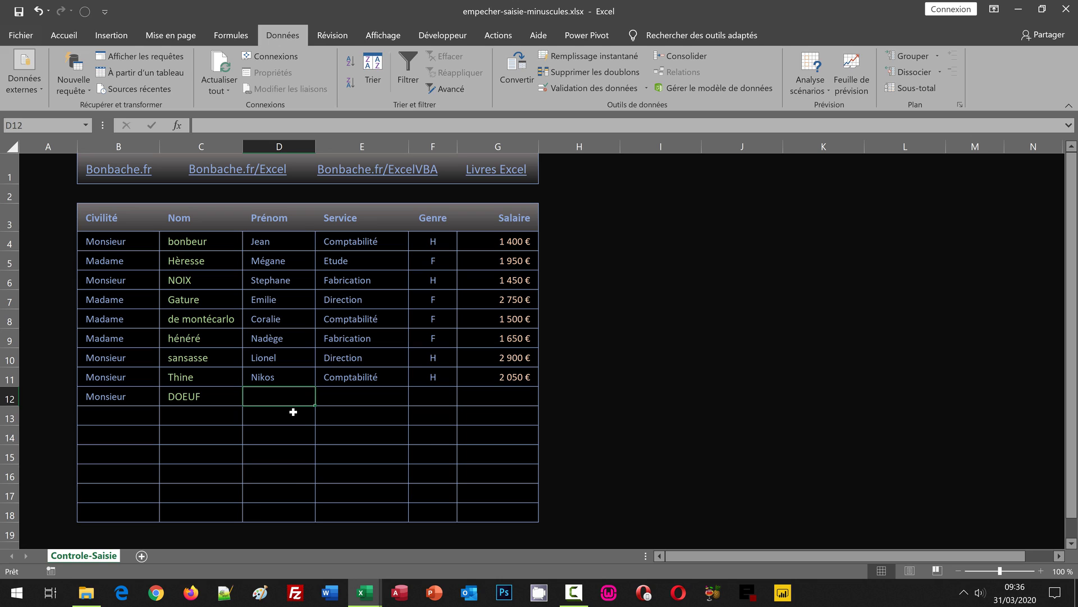
type("john")
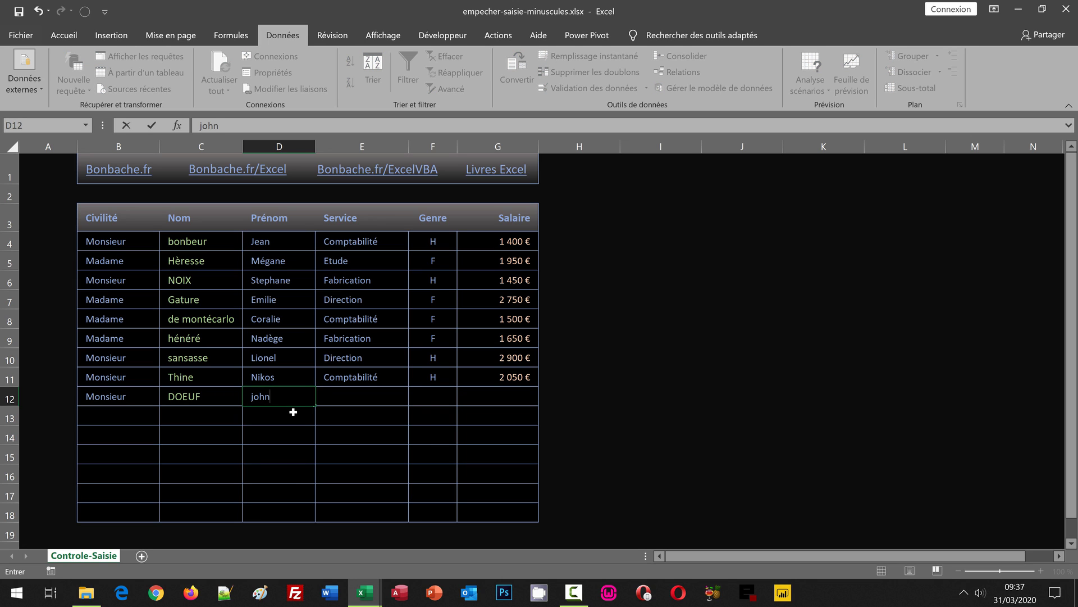
key("Return")
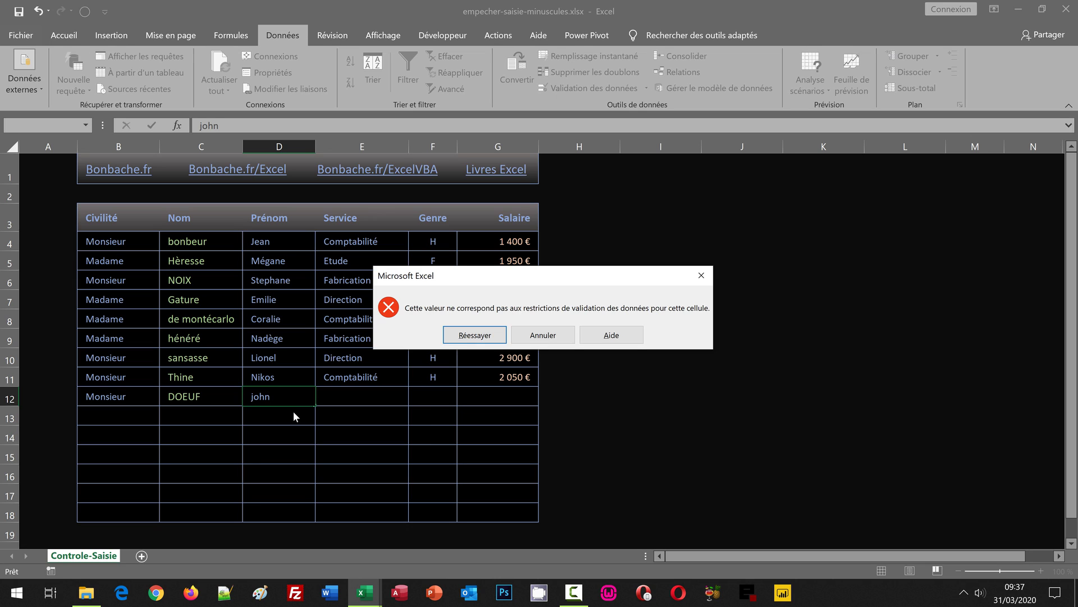
key("Escape")
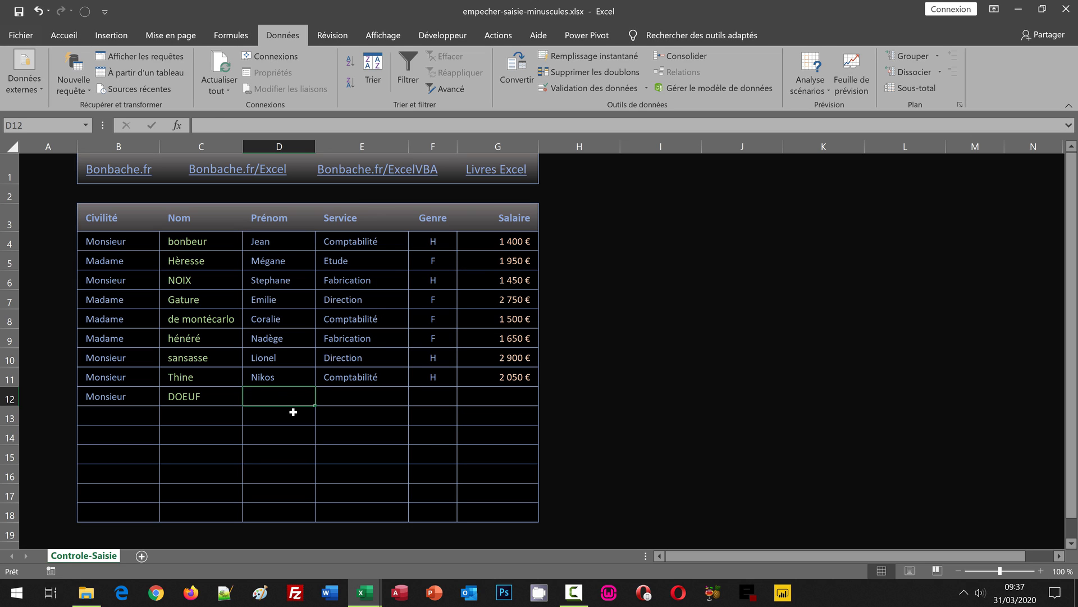
type("JHON")
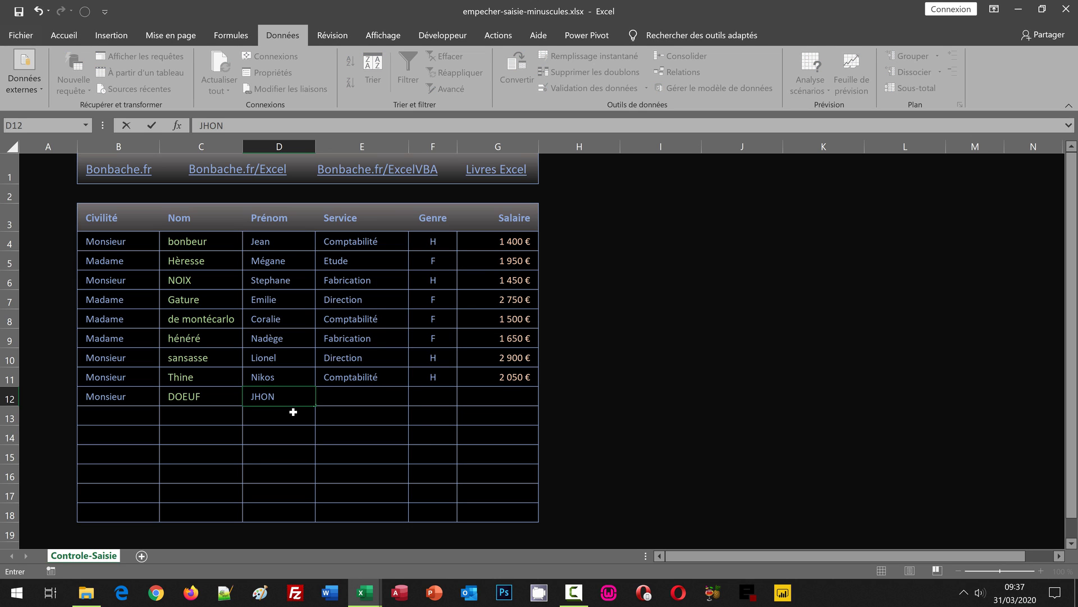
key("Return")
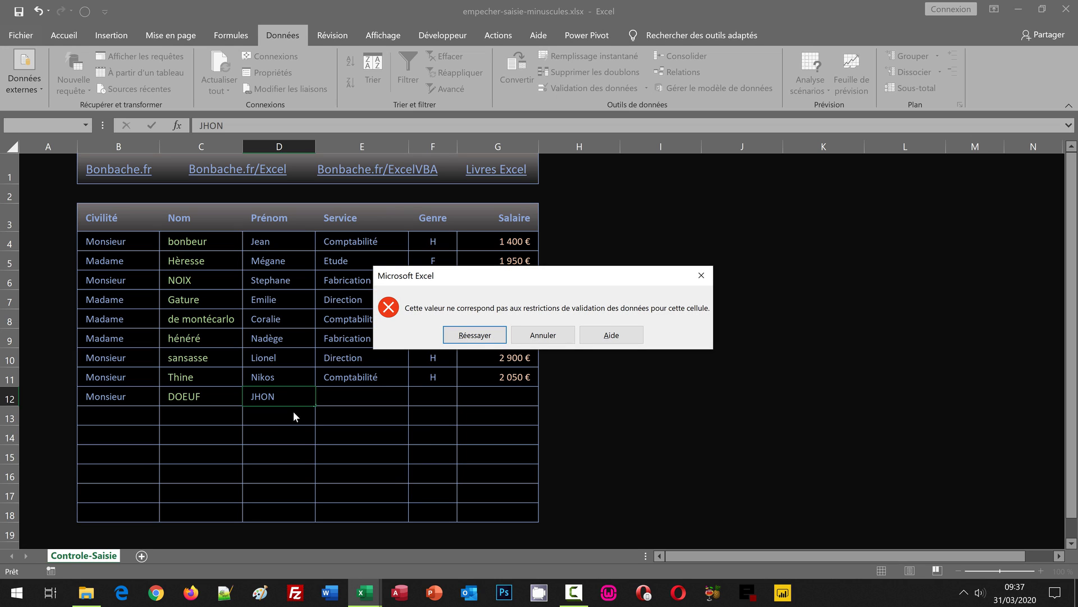
key("Escape")
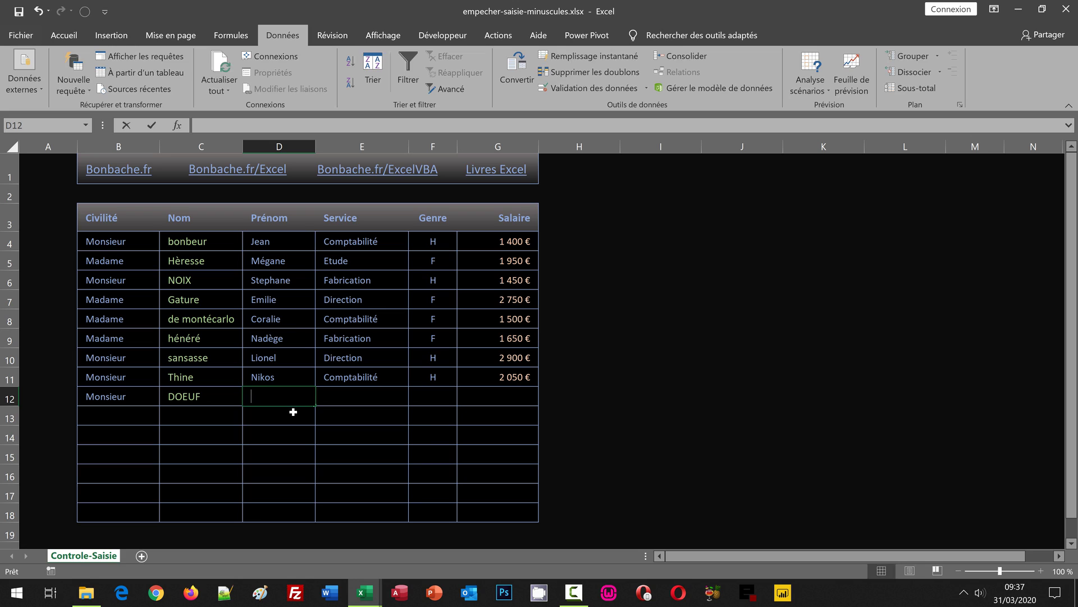
- Enter the first name in D12 with only its initial letter capitalised, correcting the mistyped first letter
type("Hohn")
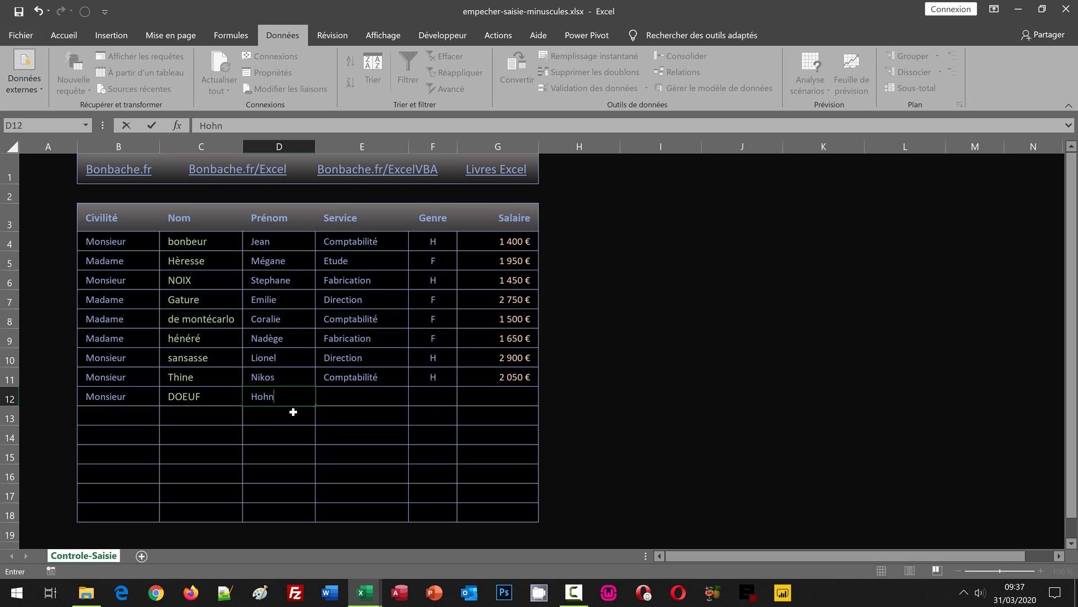
key("BackSpace")
key("BackSpace")
key("BackSpace")
key("BackSpace")
type("John")
key("Tab")
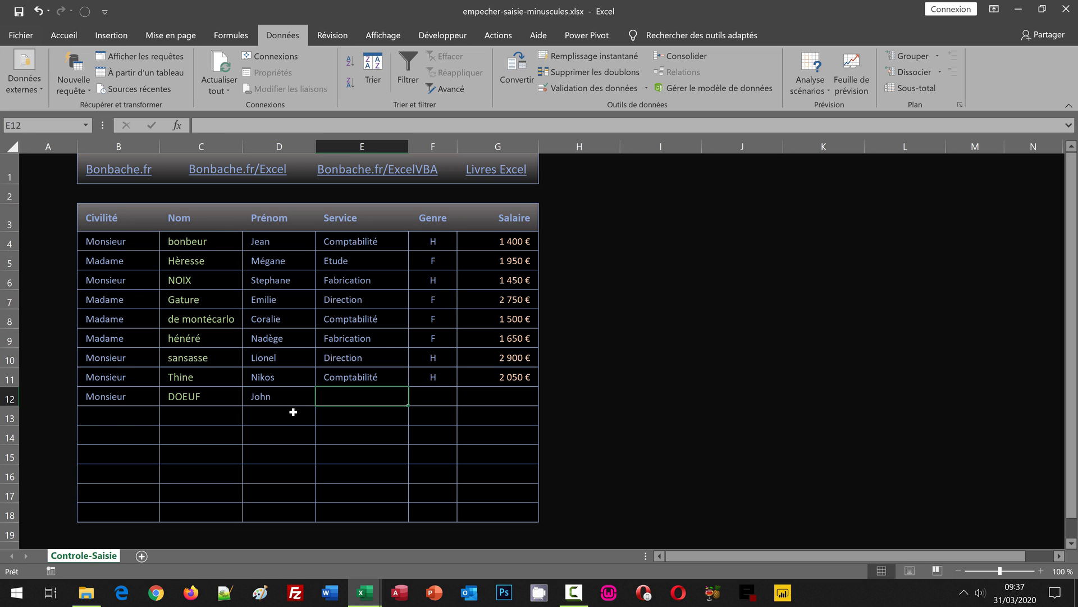